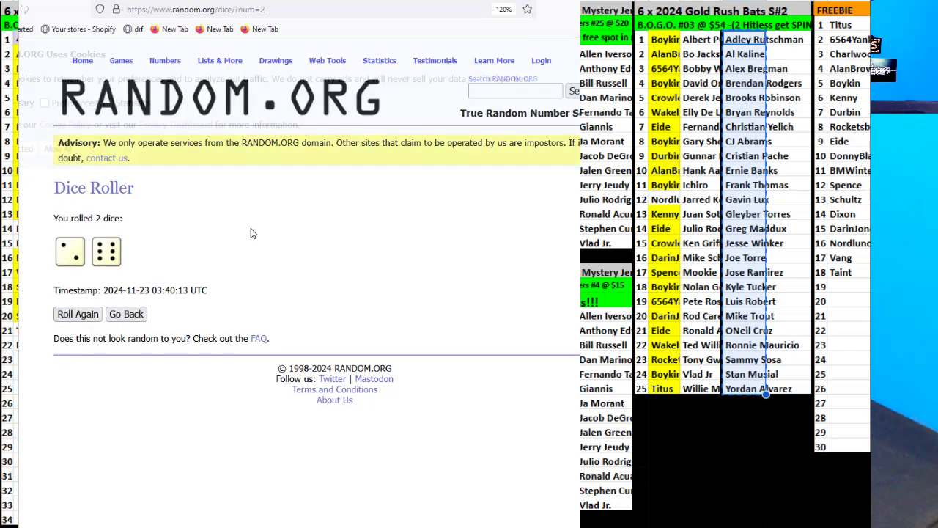
Randomize the 25-player list eight times in the List Randomizer
key("alt+Left")
left_click(80, 518)
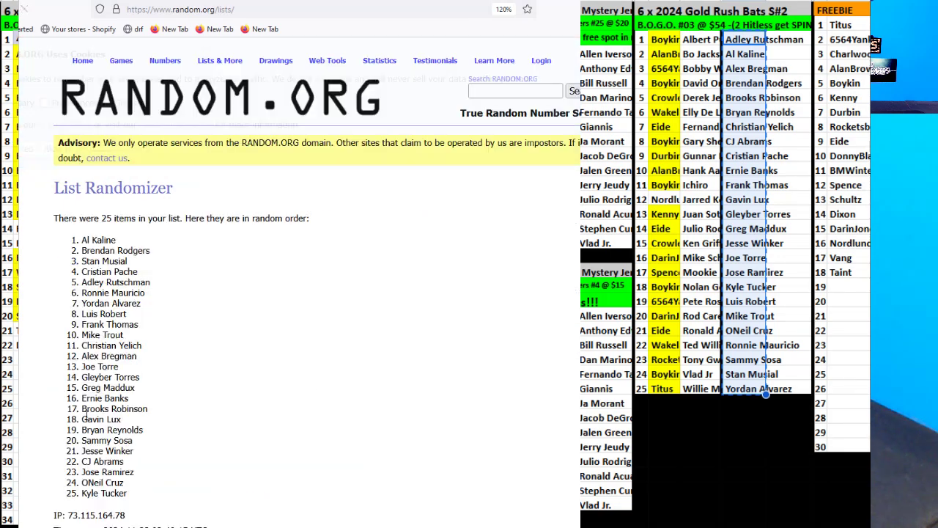
left_click(71, 480)
left_click(71, 479)
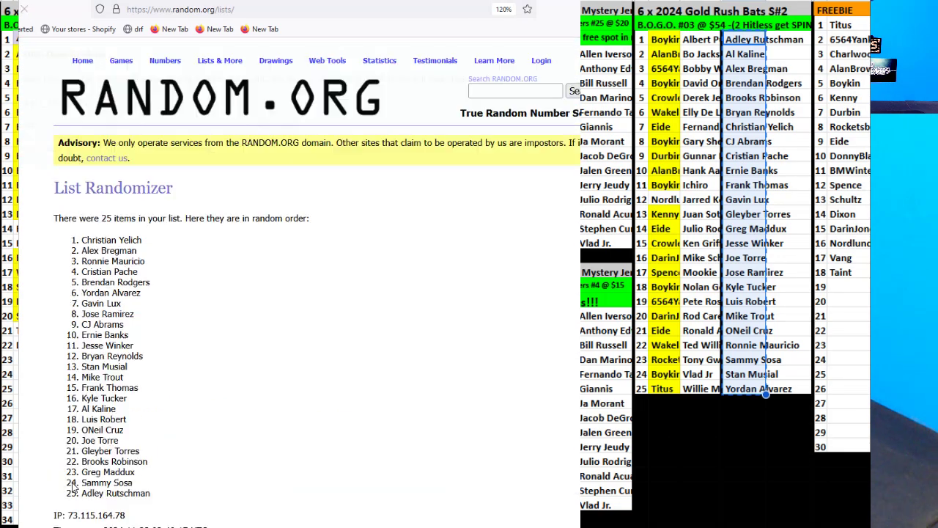
left_click(71, 479)
left_click(71, 479)
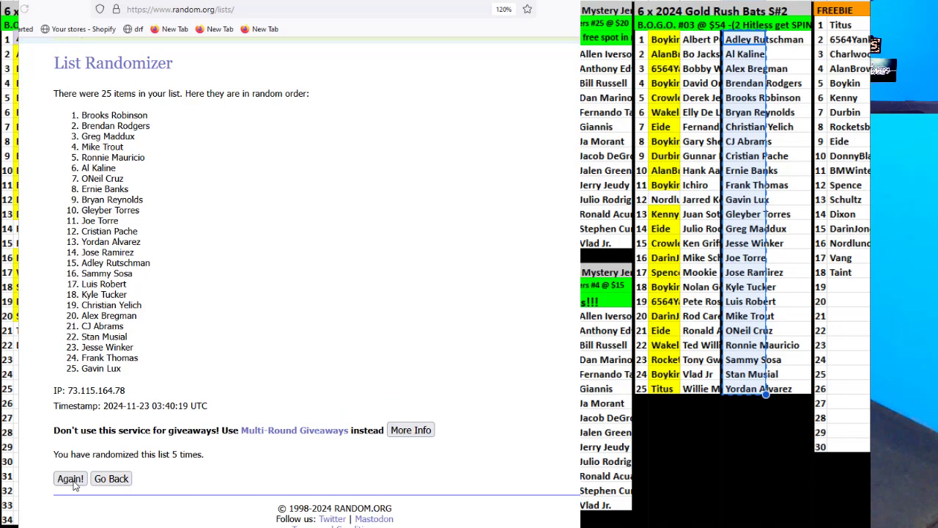
left_click(71, 479)
left_click(72, 479)
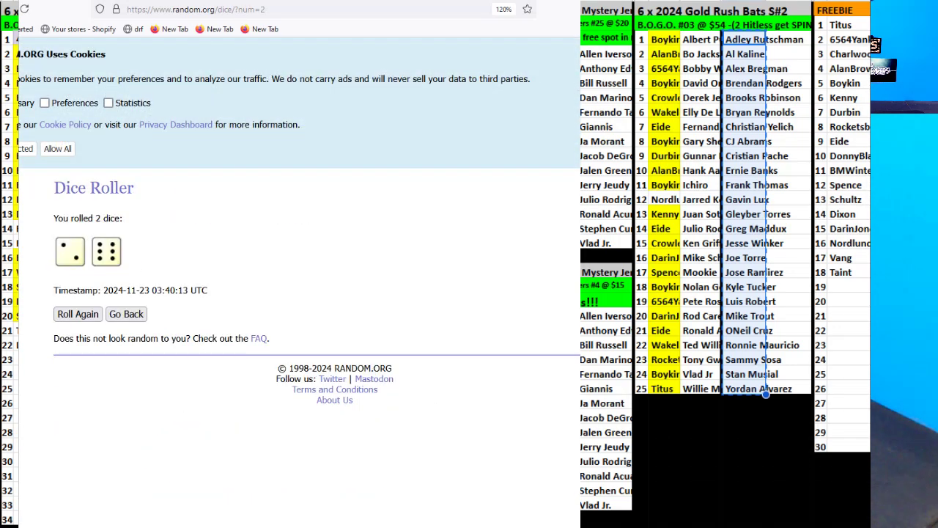
left_click(71, 479)
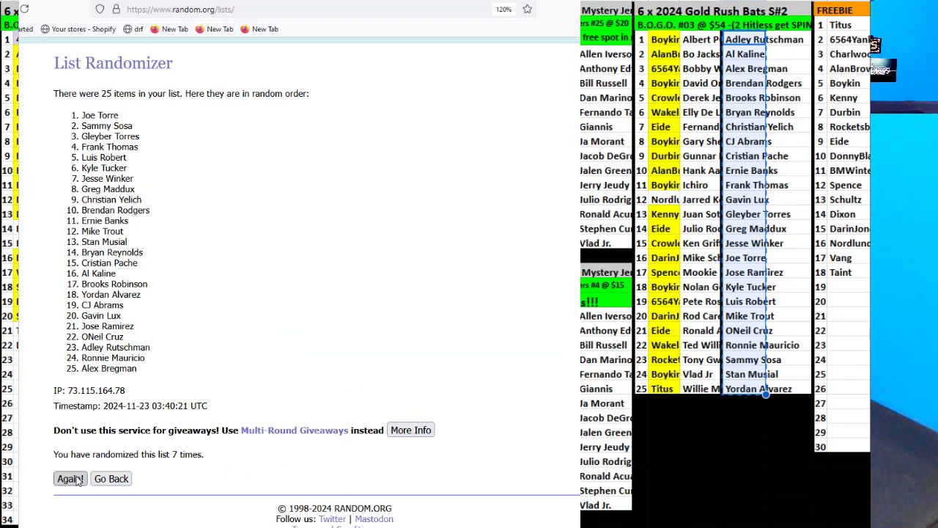
Copy the randomized 25-player list into the second player column of the spreadsheet's Gold Rush Bats table, starting at row 1 and keeping the cell formatting
left_click_drag(83, 240, 176, 496)
key("ctrl+c")
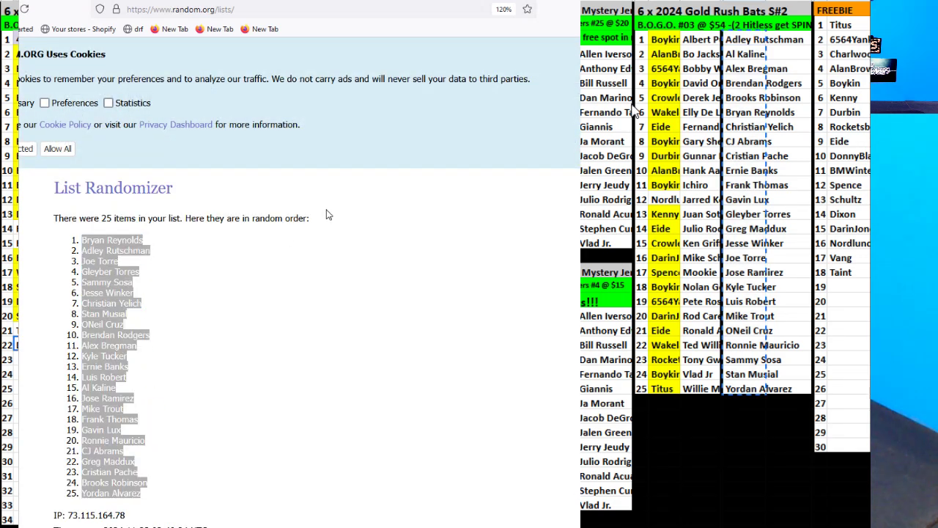
left_click(759, 40)
key("ctrl+v")
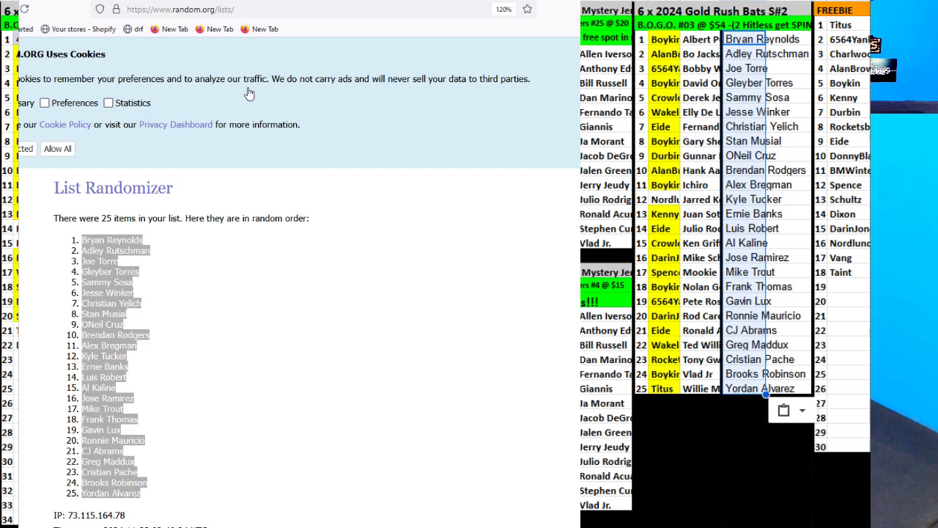
key("Escape")
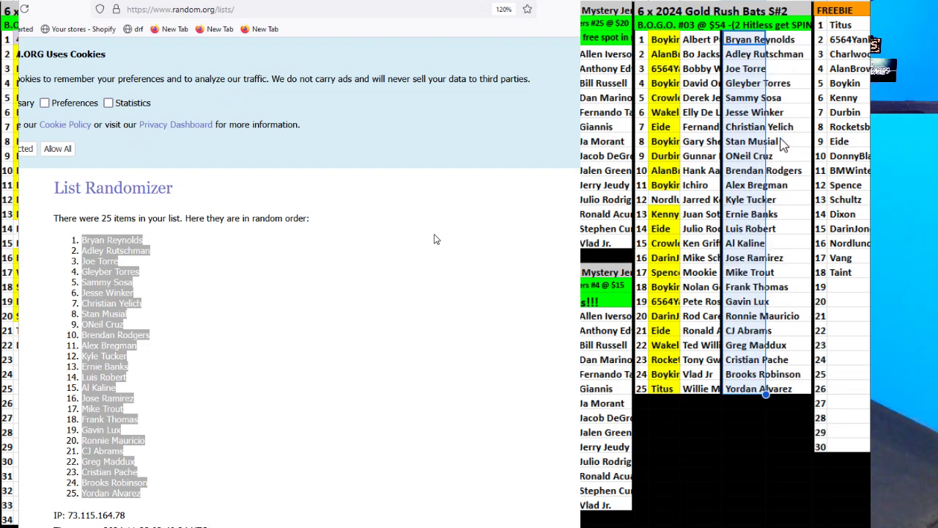
Sort the 25 Gold Rush Bats rows A to Z by buyer, keeping both player columns with each buyer
left_click_drag(665, 39, 748, 381)
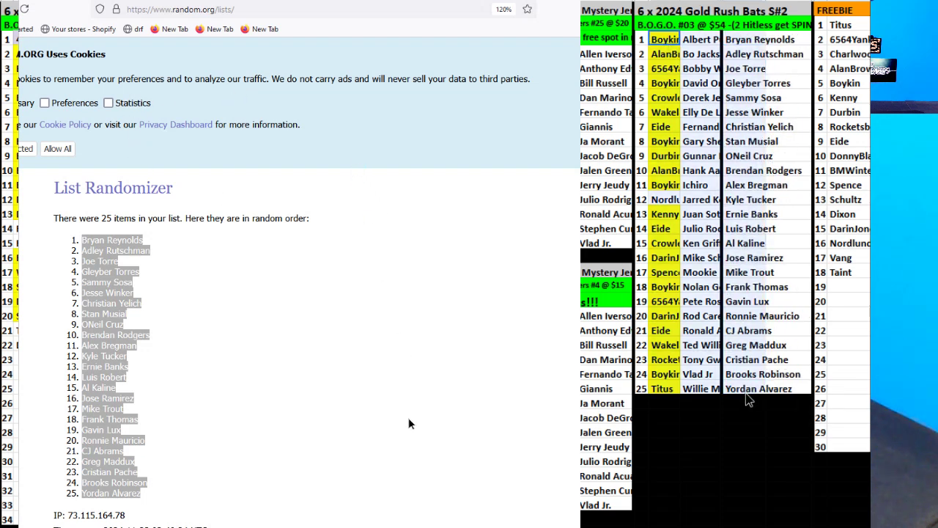
right_click(735, 268)
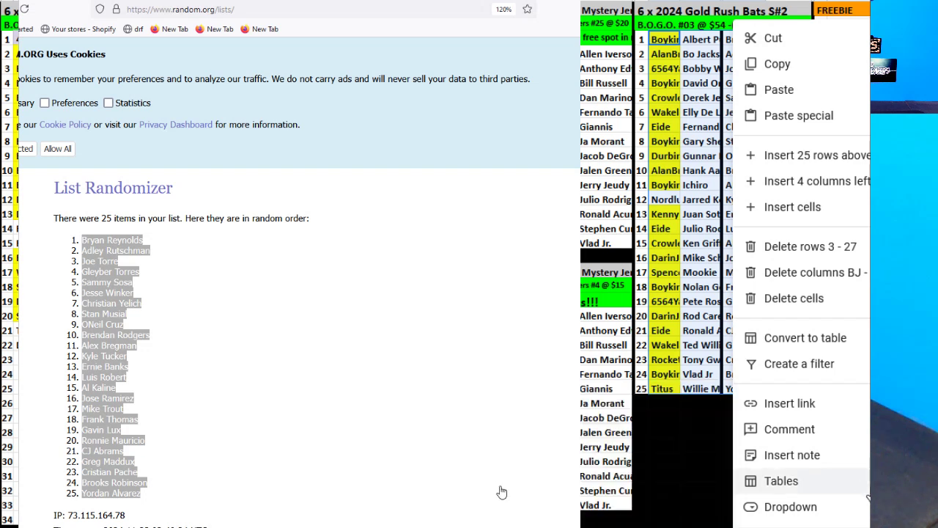
left_click(277, 399)
key("Return")
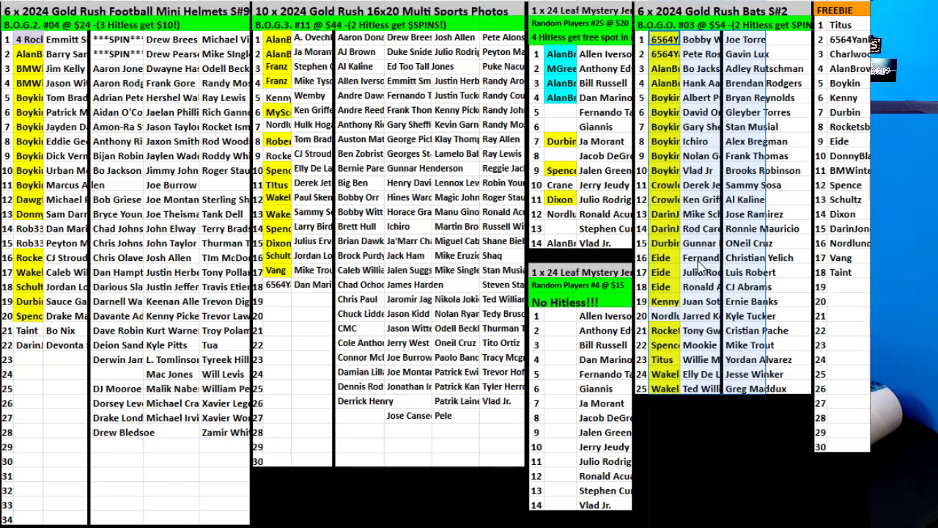
Enter the next customer's name in row 19 of the FREEBIE list
left_click(848, 286)
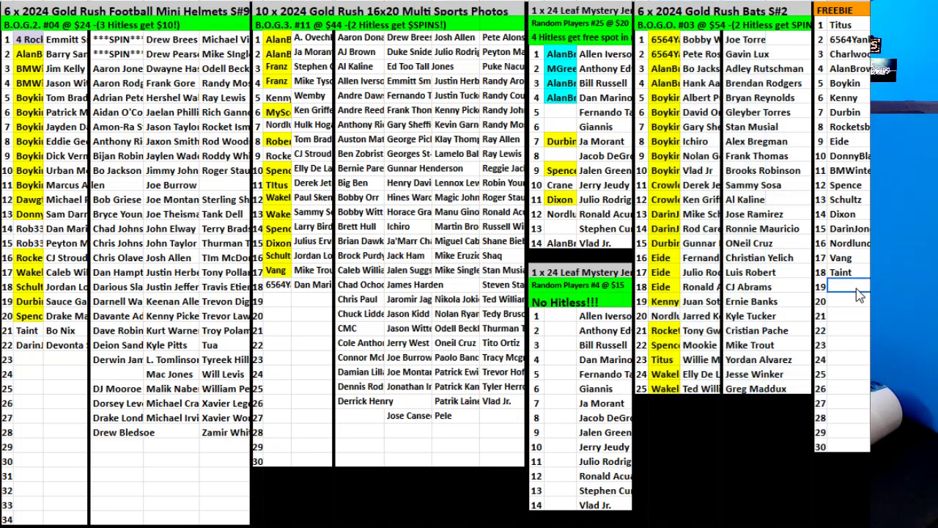
type("ToddH")
left_click(715, 256)
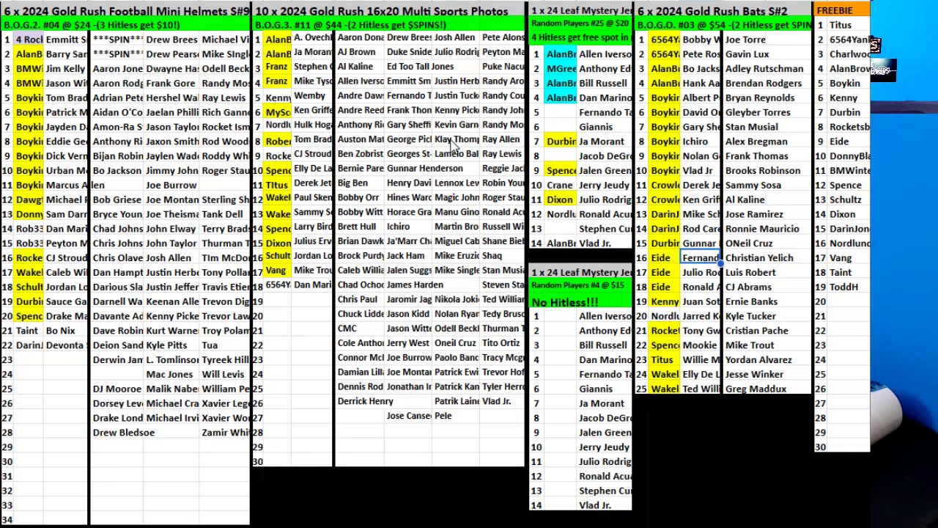
Fill the photos table's row 7 buyer cell yellow and copy it over row 12 of the Random Players #25 table and row 20 of the bats table
left_click(277, 125)
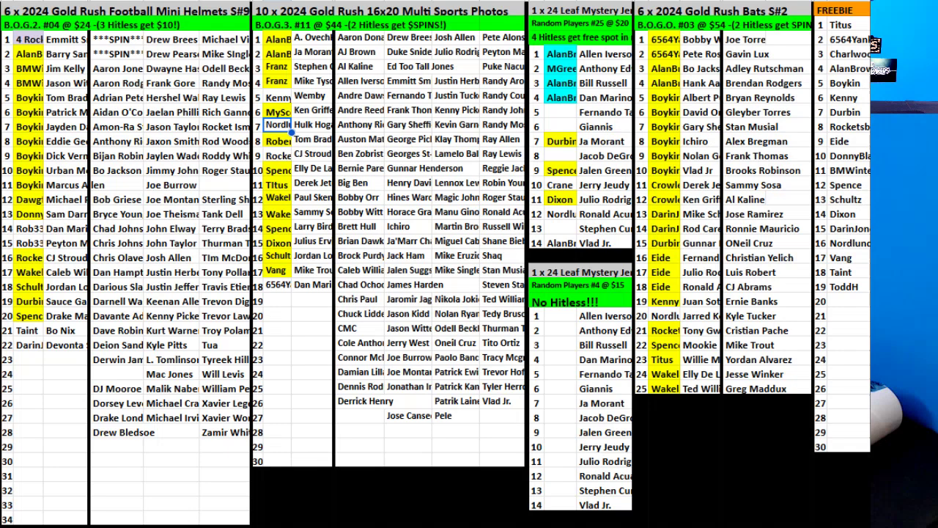
left_click(663, 13)
left_click(561, 214)
key("ctrl+v")
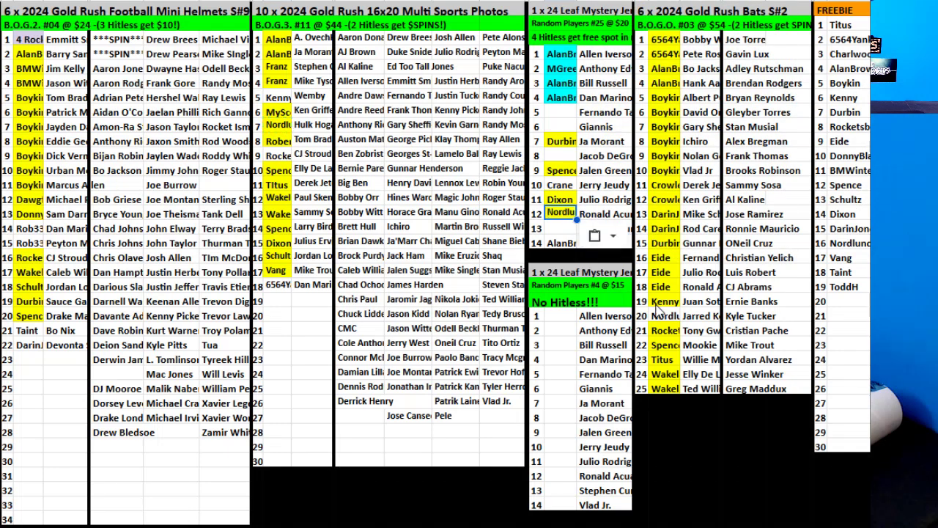
left_click(661, 314)
key("ctrl+v")
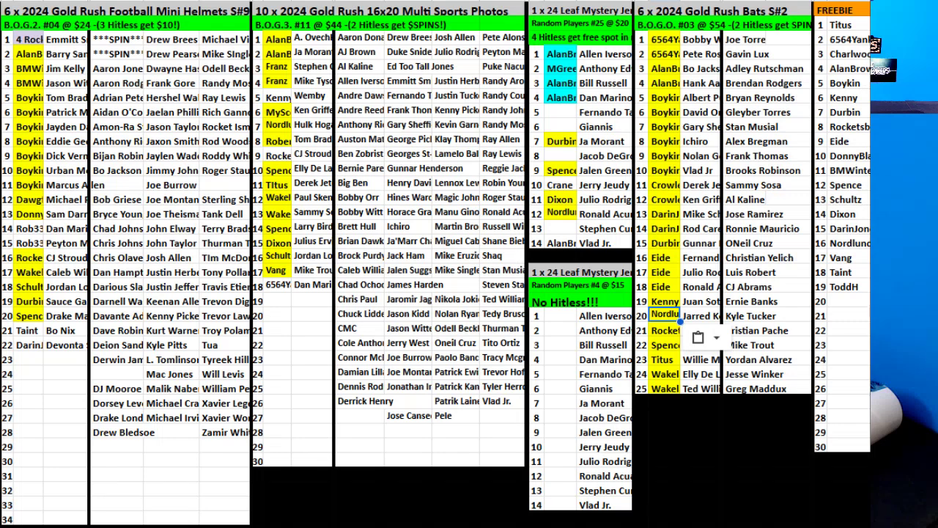
left_click(748, 202)
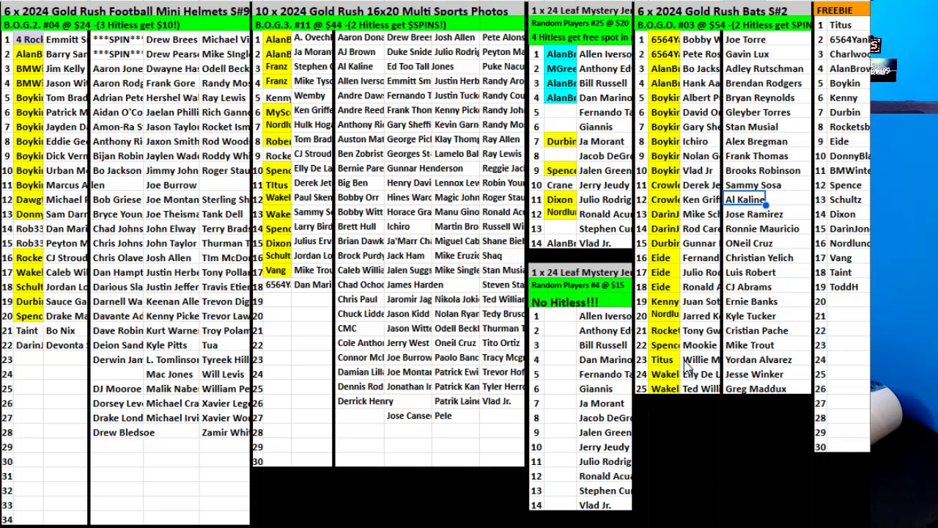
Fill the row 21 buyer cell of the Football Mini Helmets table yellow
left_click(28, 330)
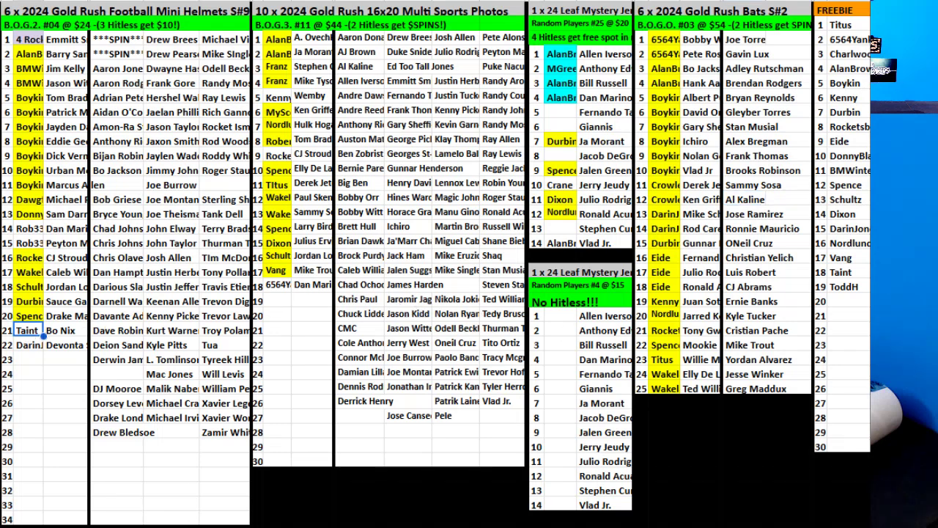
left_click(592, 4)
left_click(665, 13)
left_click(120, 275)
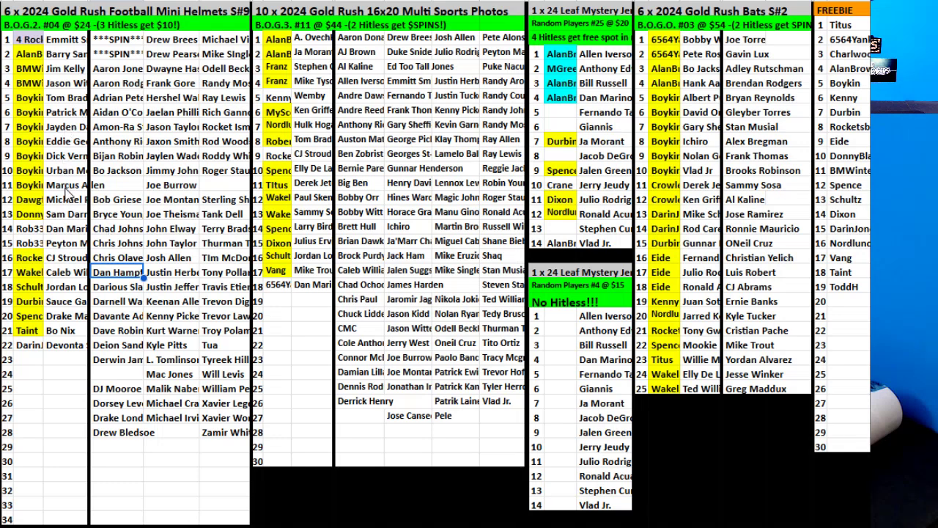
Sort rows 10 to 30 of the Football Mini Helmets column starting at Bo Jackson from A to Z
left_click(69, 228)
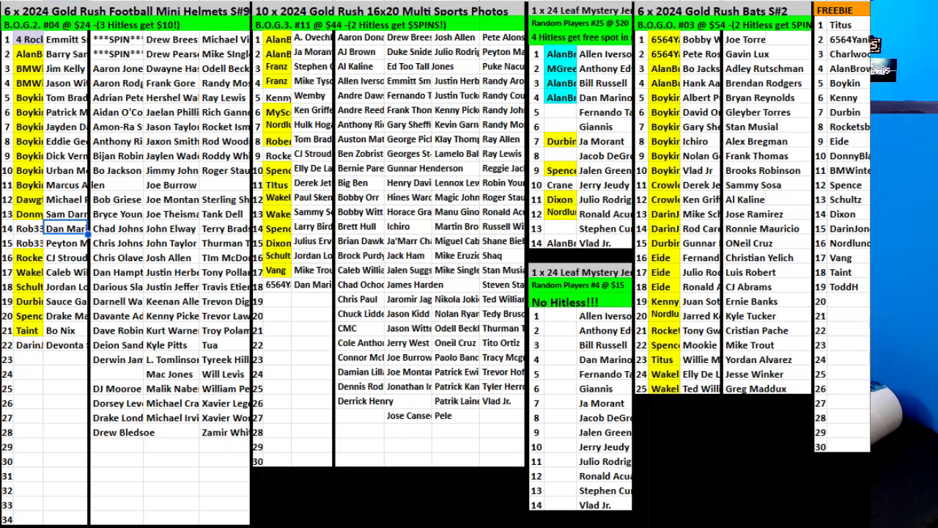
left_click_drag(118, 170, 136, 462)
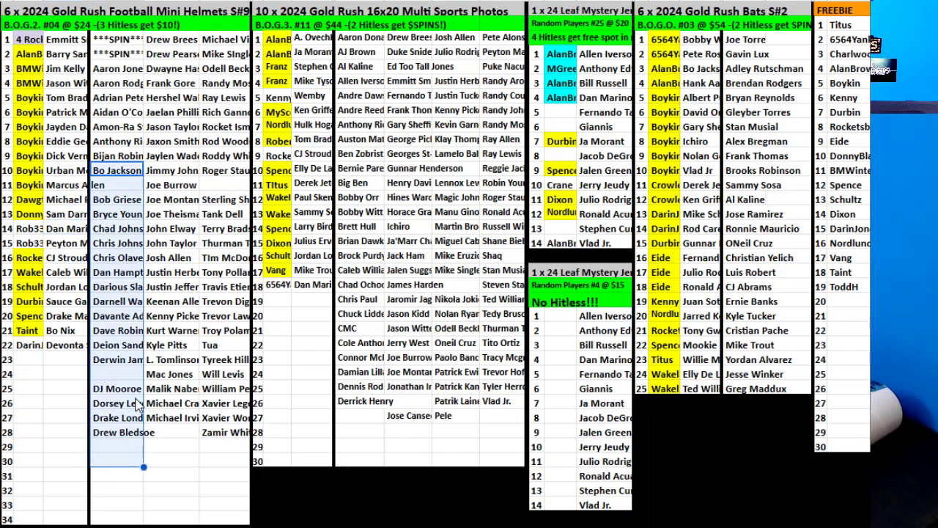
right_click(121, 214)
mouse_move(293, 522)
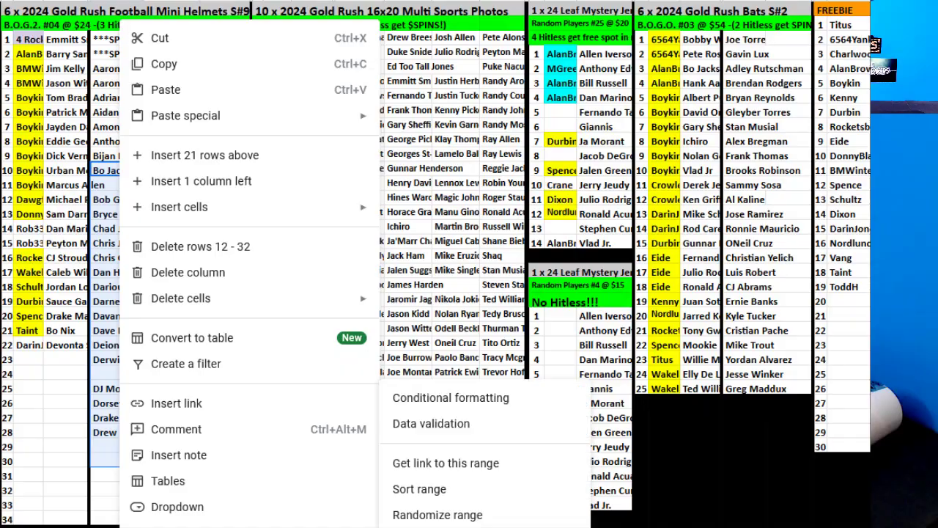
left_click(462, 489)
left_click(713, 320)
Sort rows 9 to 28 of the last player column in the Football Mini Helmets table from A to Z
left_click(226, 432)
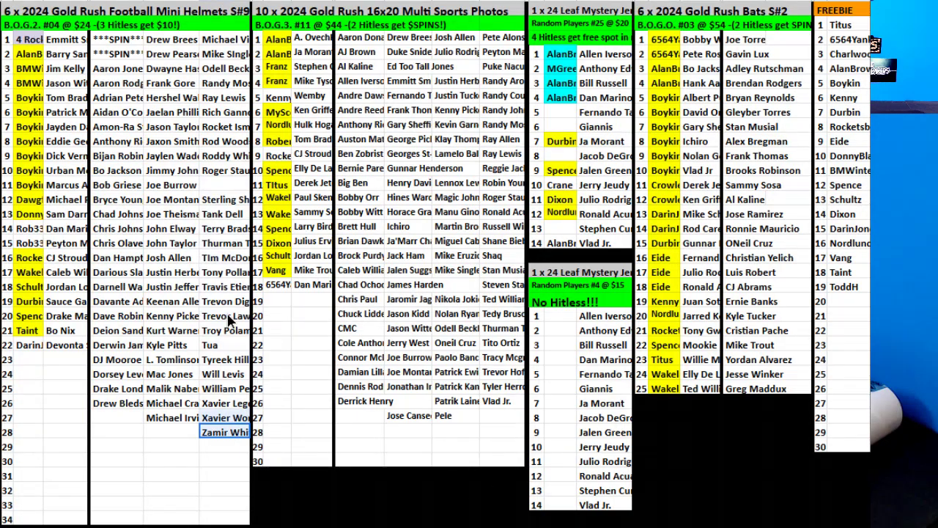
left_click(224, 155, "shift")
right_click(228, 321)
mouse_move(293, 521)
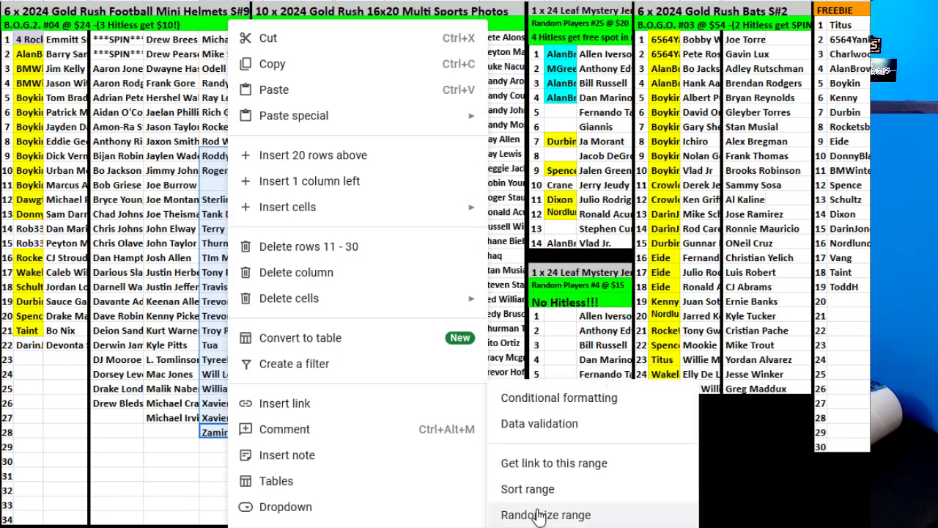
left_click(542, 489)
left_click(696, 331)
left_click(696, 335)
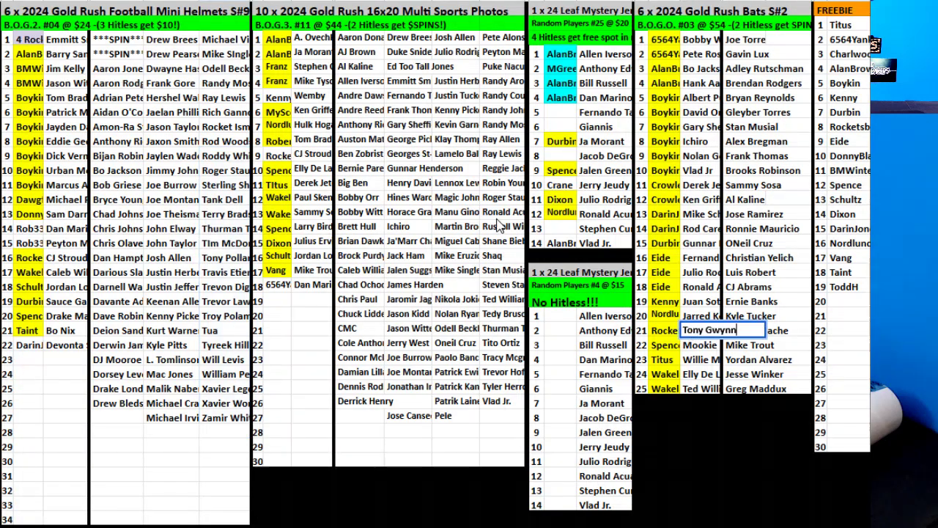
Sort range AL4 to AL28 in the Multi Sports Photos table by column AL, A to Z
left_click_drag(469, 53, 475, 409)
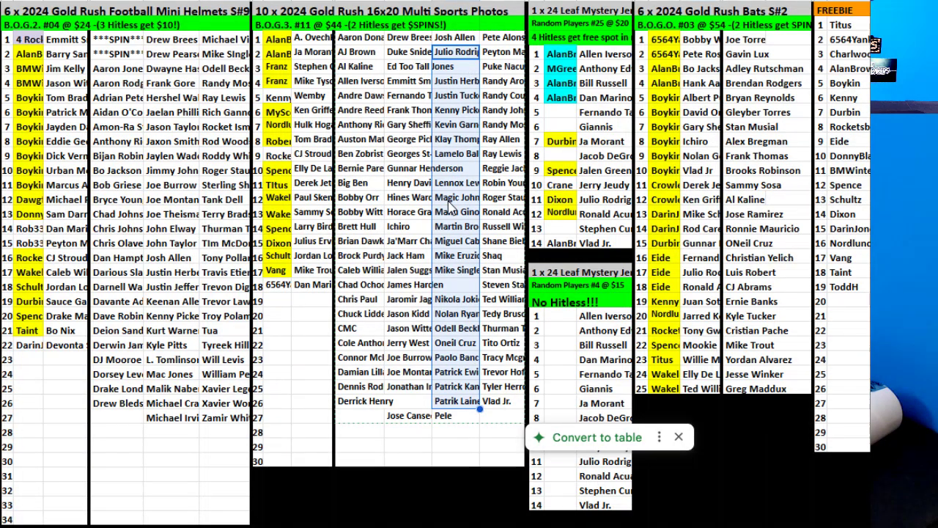
right_click(458, 173)
mouse_move(528, 522)
left_click(763, 489)
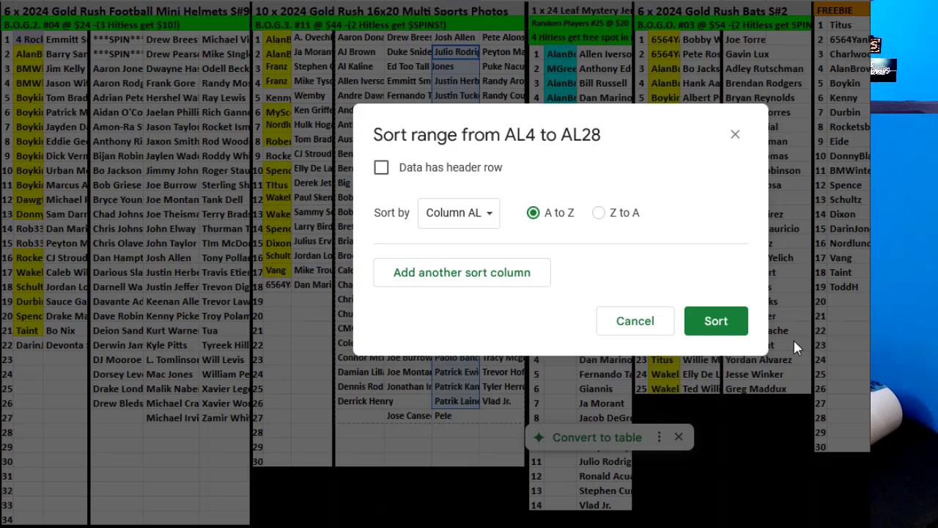
left_click(714, 320)
left_click(425, 422)
left_click_drag(425, 422, 422, 409)
left_click(456, 445)
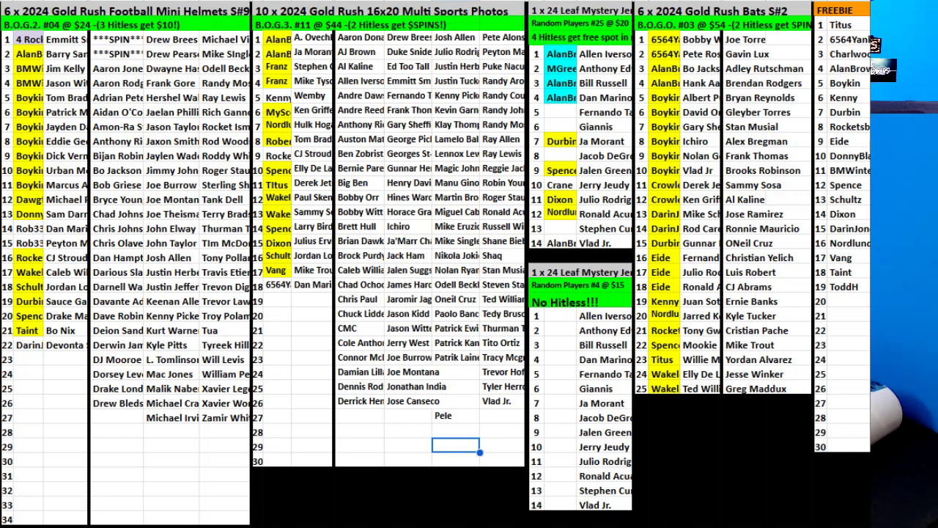
Enter the next customer's name in row 20 of the FREEBIE list
left_click(853, 303)
type("Franz")
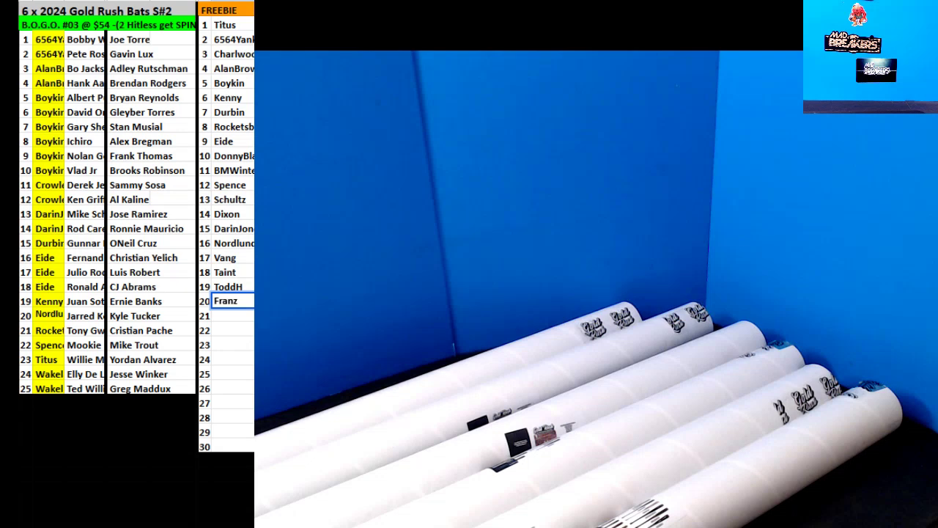
key("Tab")
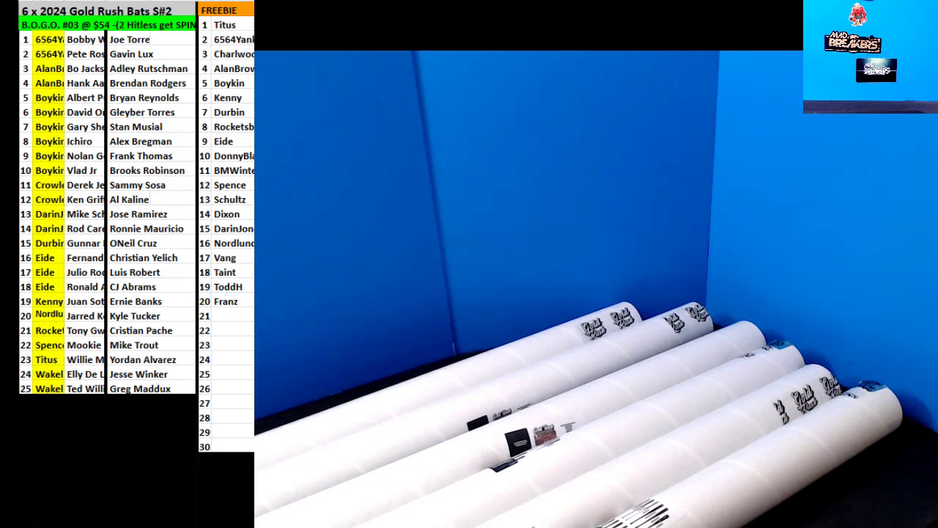